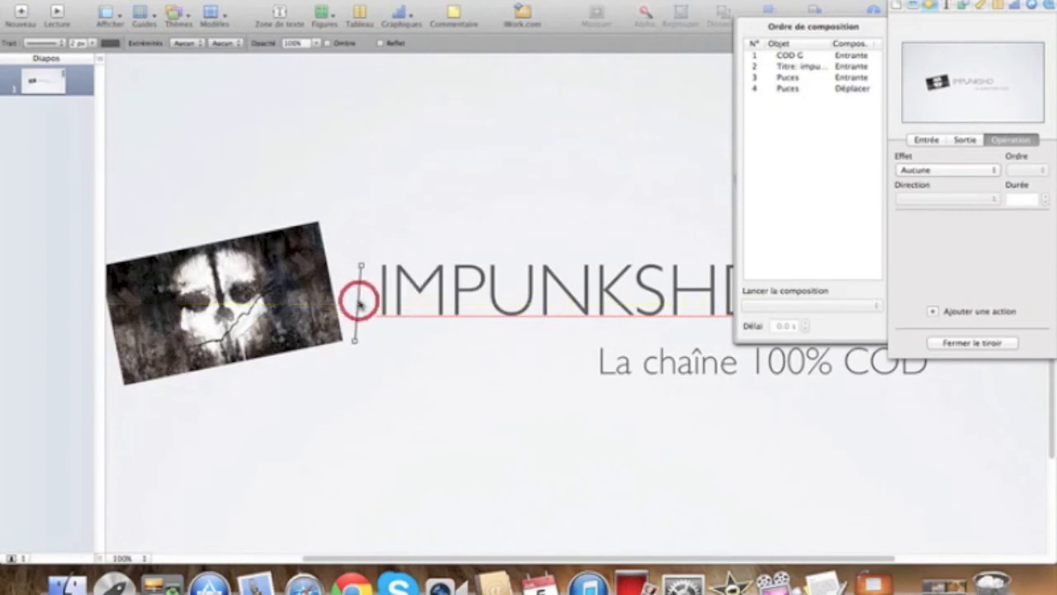
# - Straighten the line between the skull picture and the title so it is vertical, and preview the slideshow
pyautogui.moveTo(348, 340); pyautogui.dragTo(360, 301)
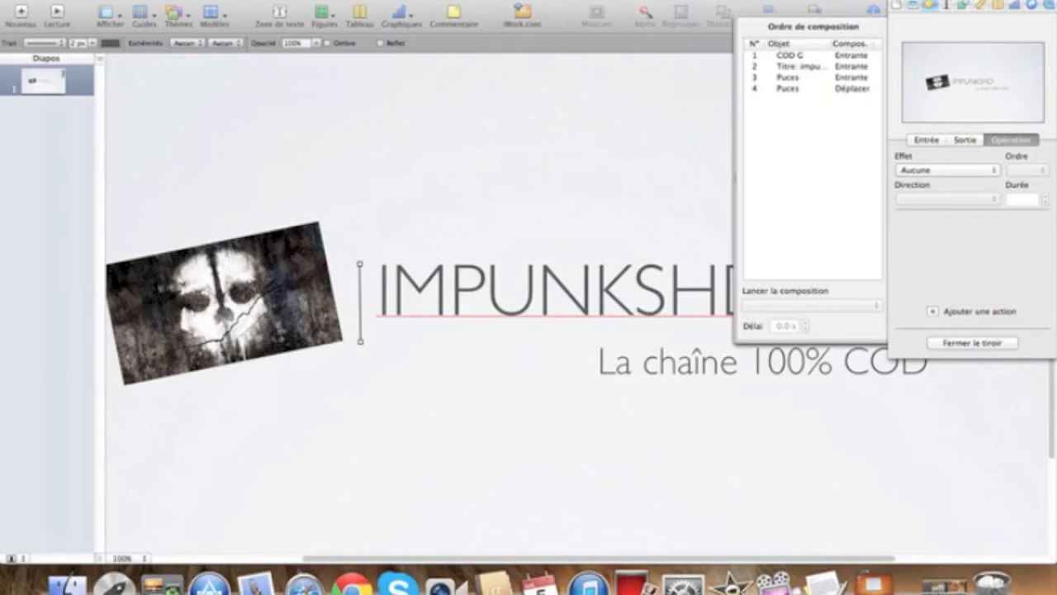
pyautogui.click(896, 8)
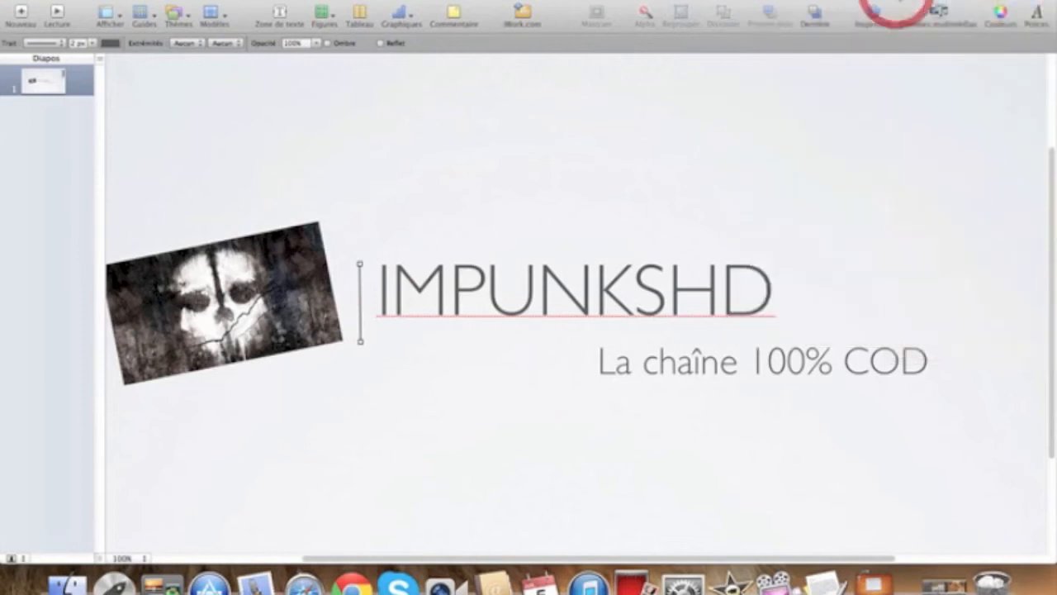
pyautogui.click(58, 13)
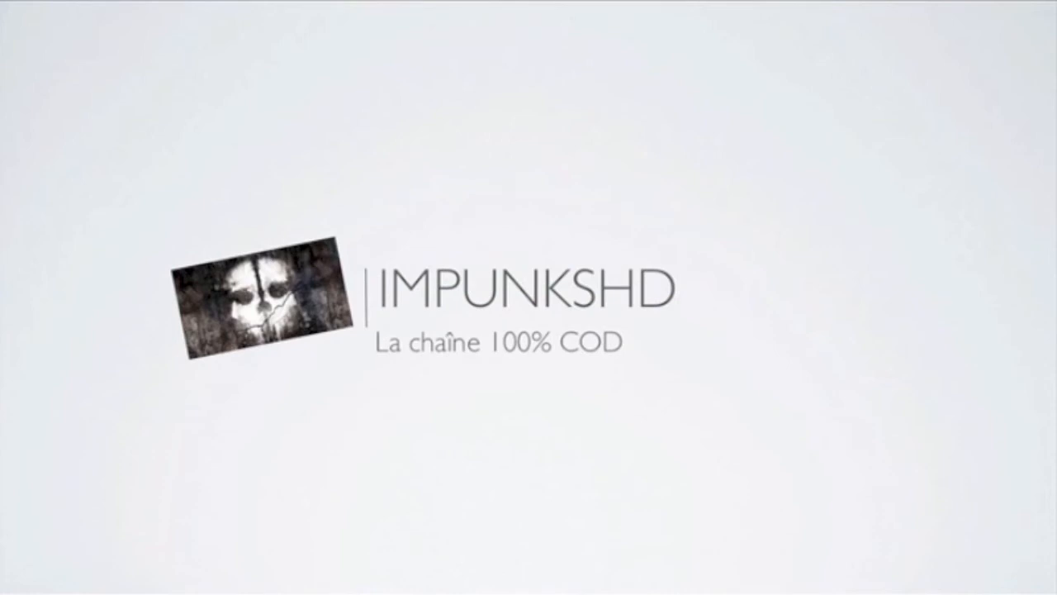
pyautogui.press('Escape')
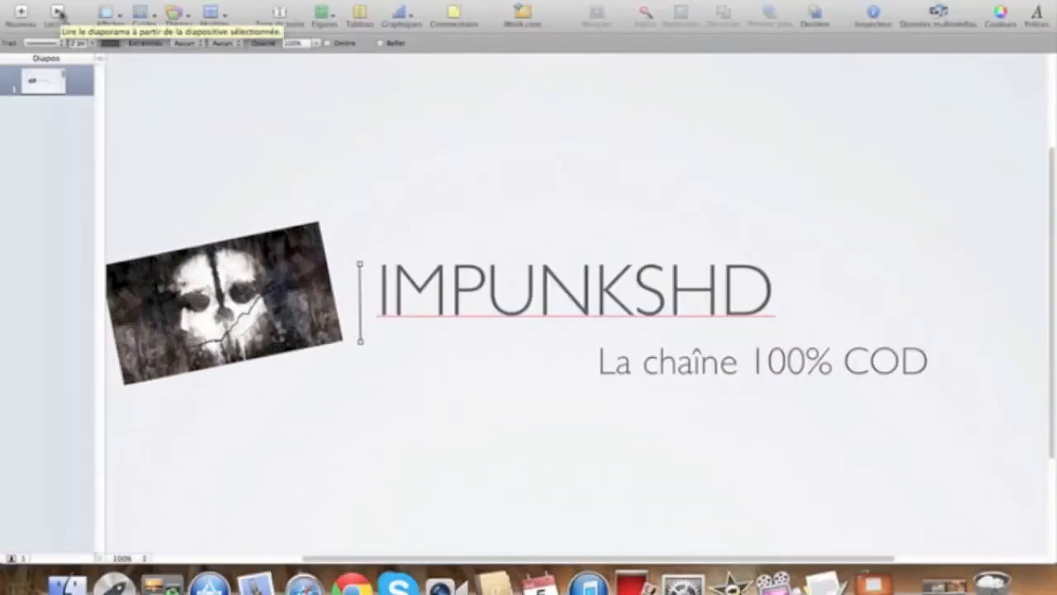
# - Set up a QuickTime export of the presentation in the "Qualité maximale, grand" format and continue to the save options
pyautogui.click(103, 0)
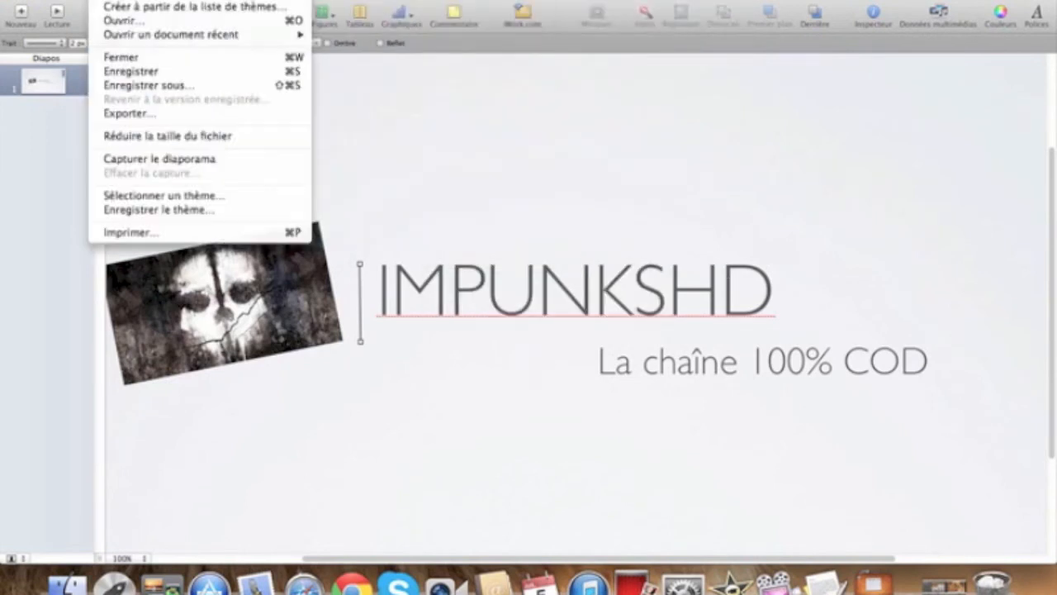
pyautogui.click(145, 113)
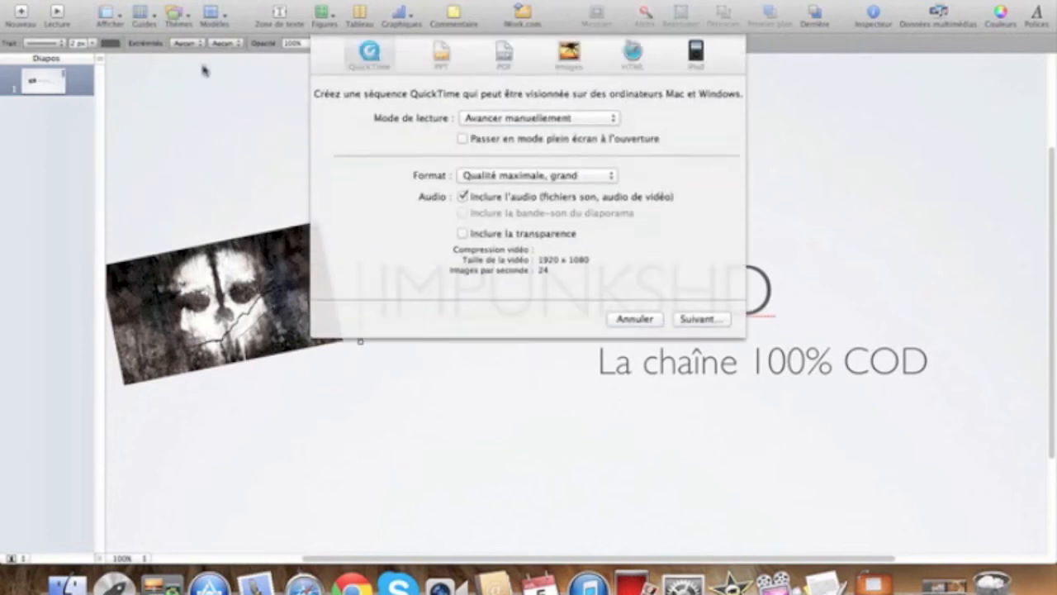
pyautogui.click(541, 176)
pyautogui.click(541, 176)
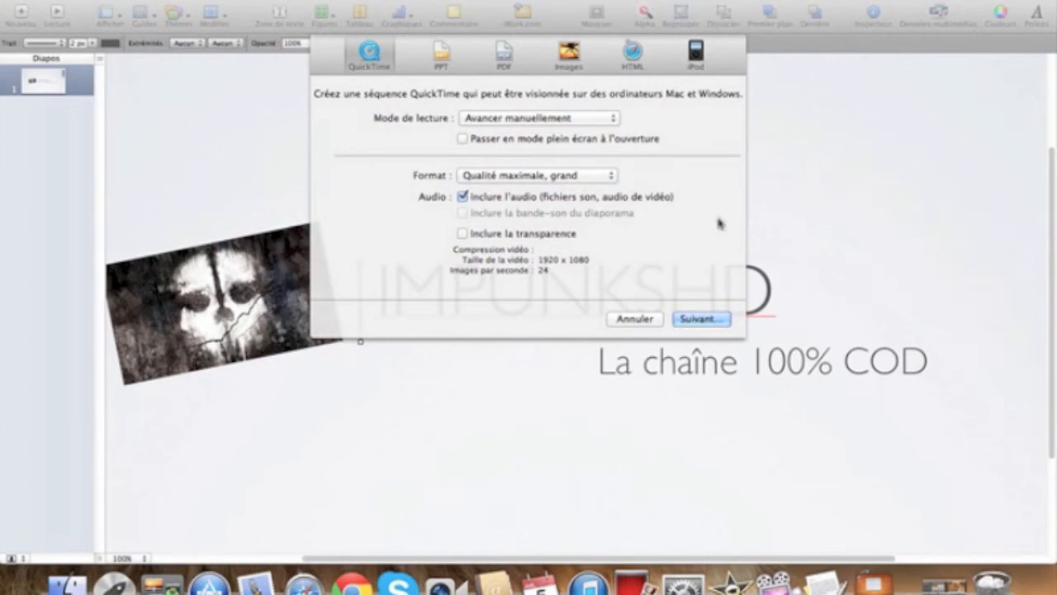
pyautogui.click(700, 319)
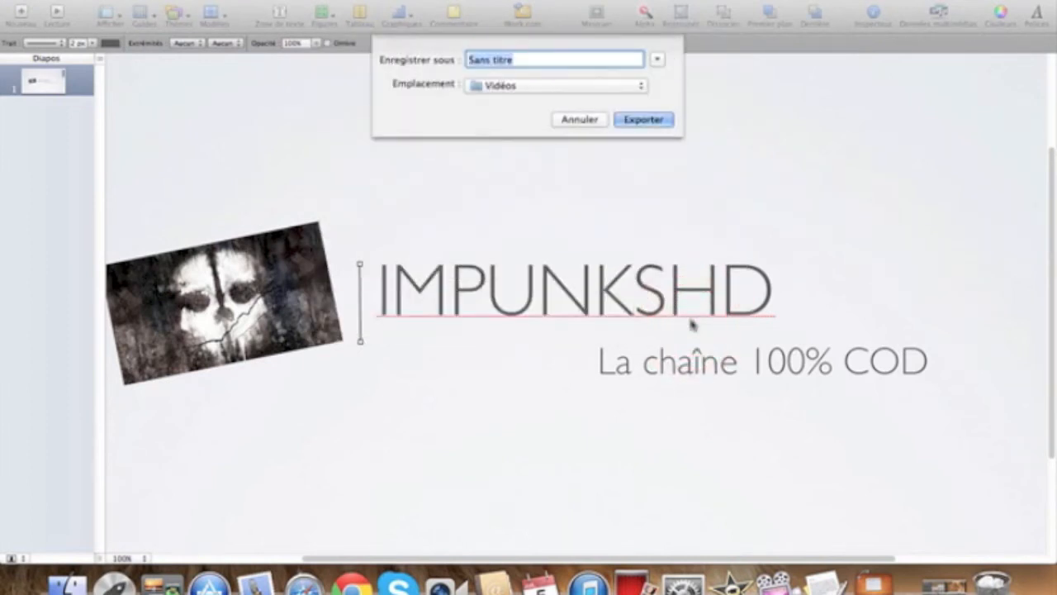
pyautogui.click(541, 85)
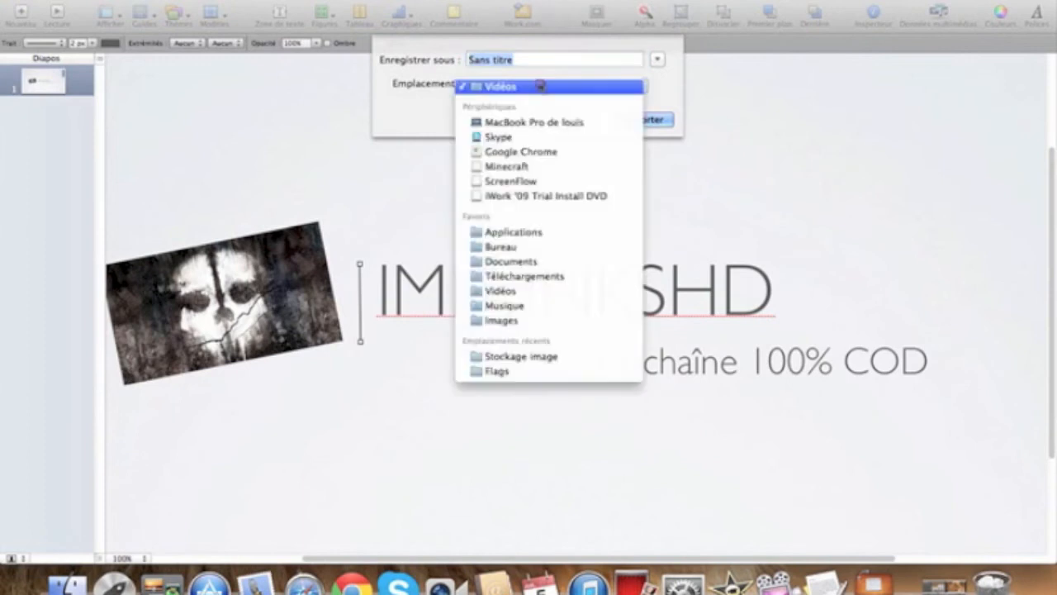
pyautogui.click(526, 260)
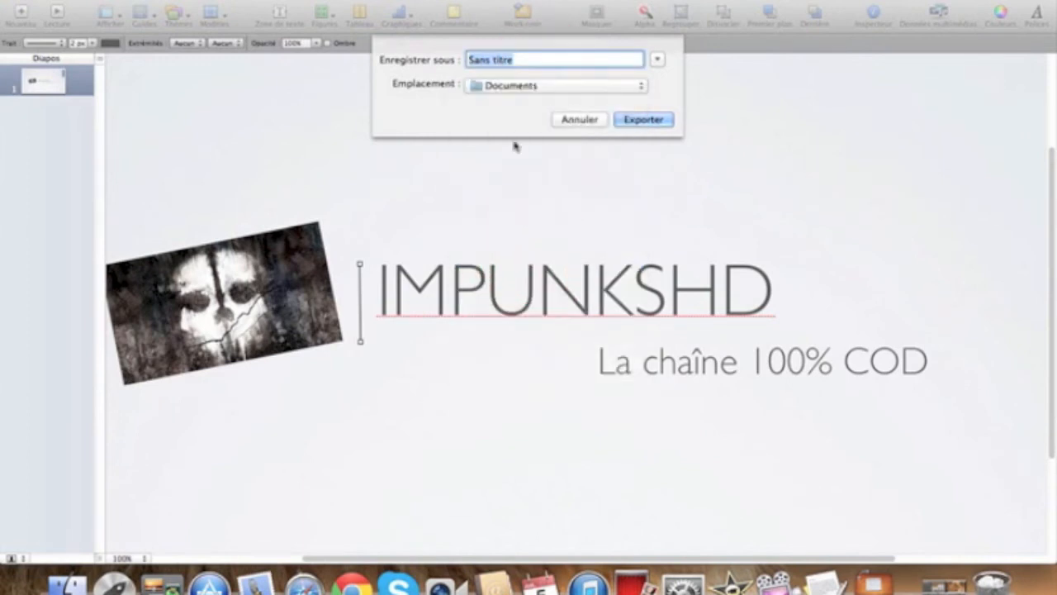
pyautogui.click(530, 92)
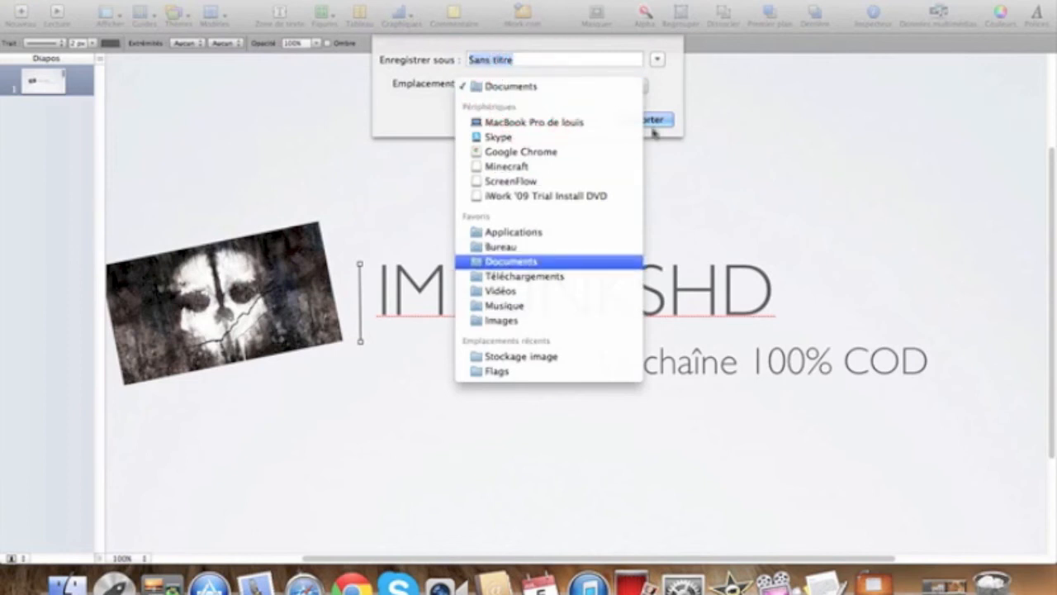
pyautogui.click(835, 1)
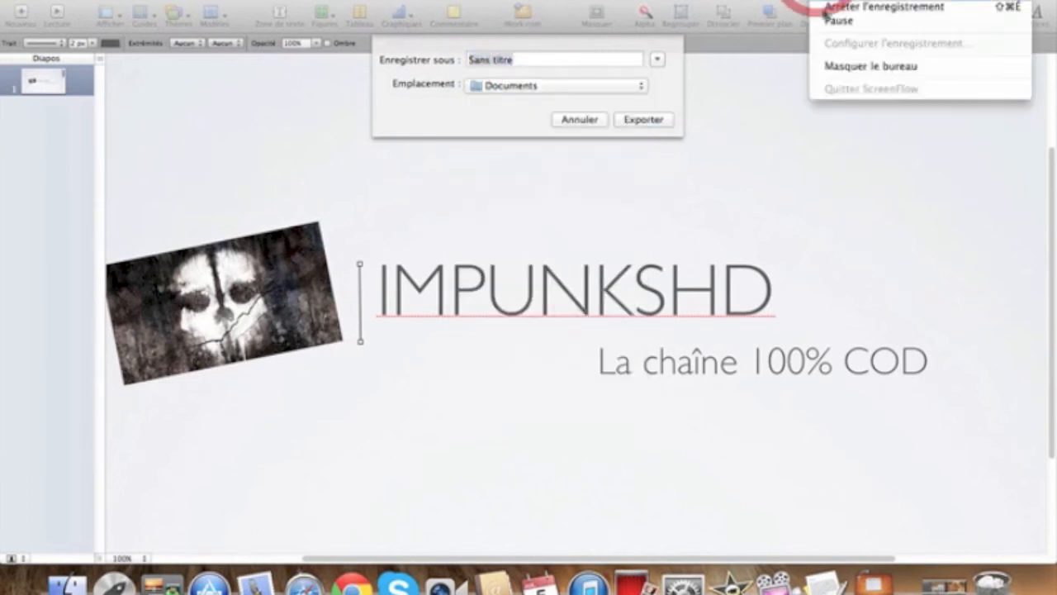
pyautogui.click(831, 24)
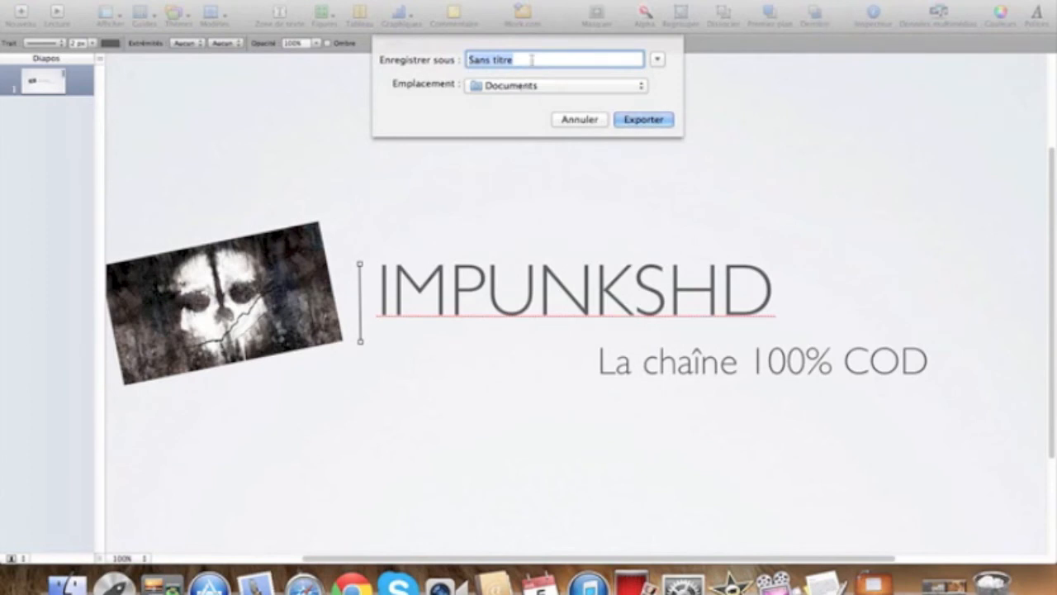
# - Export the video to the Vidéos folder under the name "intro ImPunksGD"
pyautogui.click(530, 86)
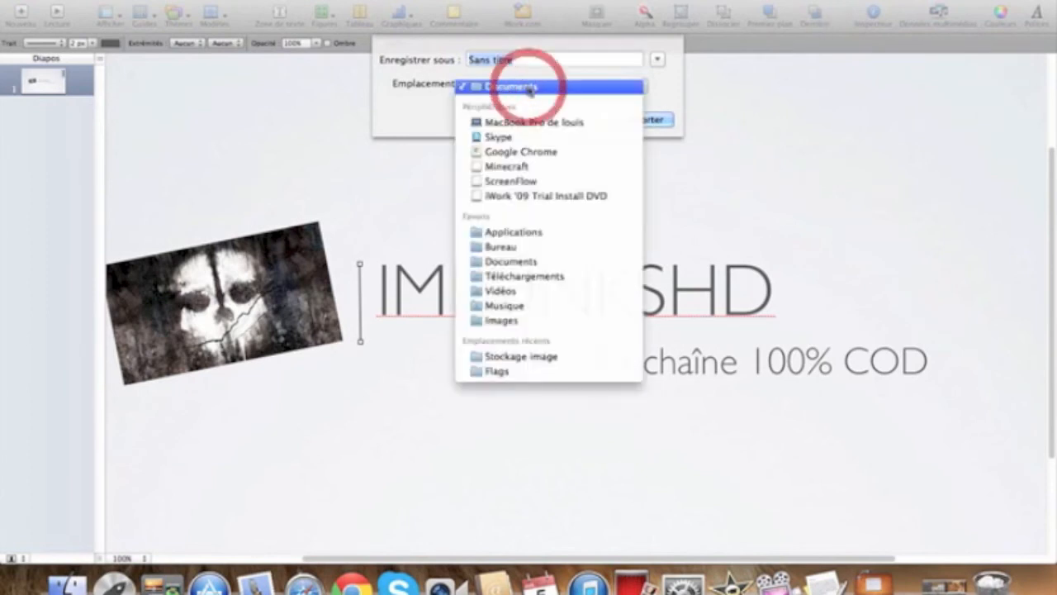
pyautogui.click(550, 292)
pyautogui.write('in')
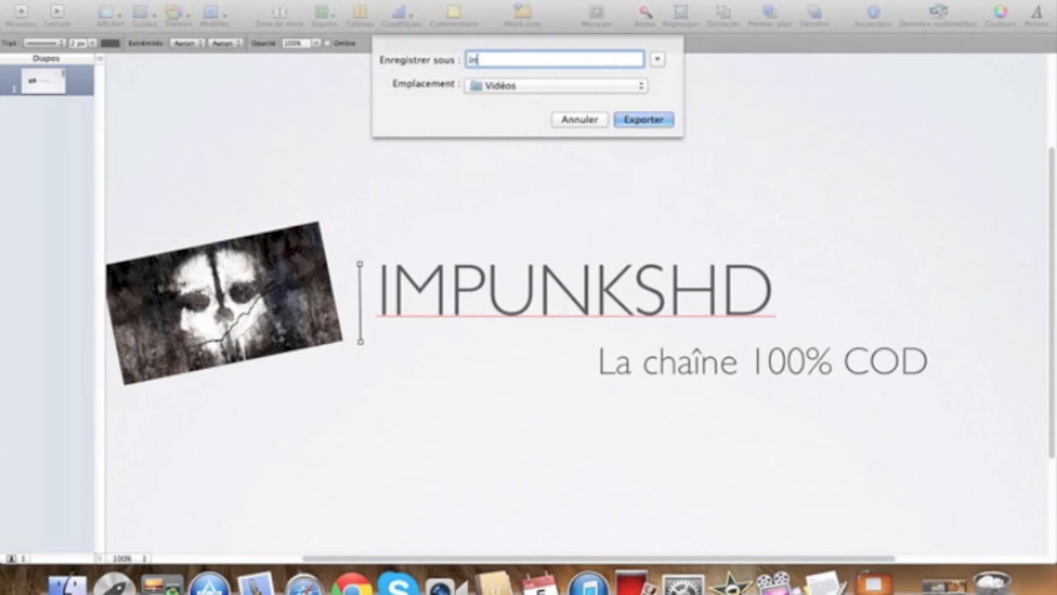
pyautogui.write('tro imPunksHD')
pyautogui.press('Return')
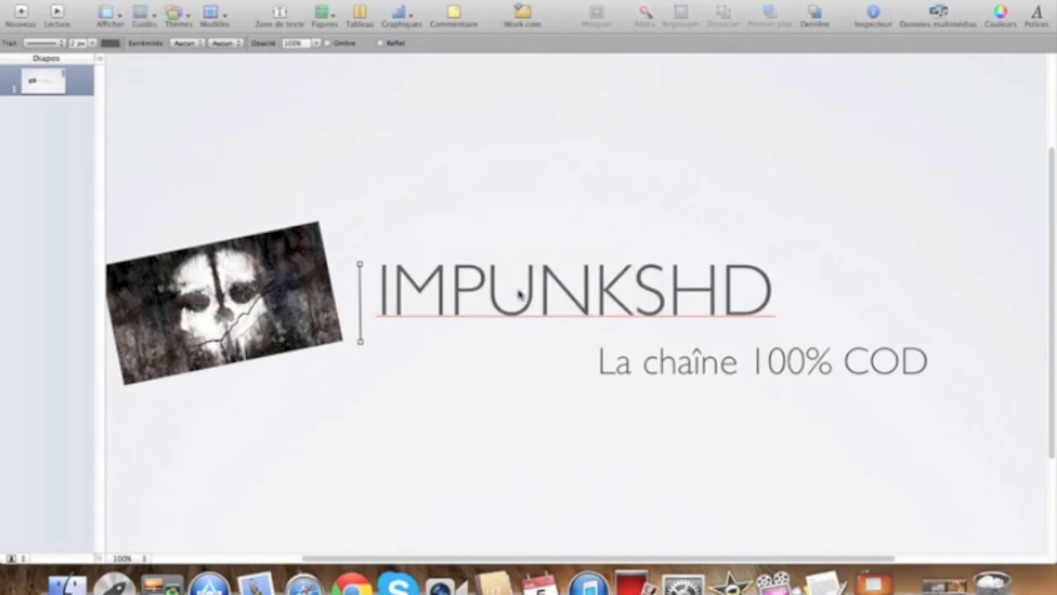
# - Quit the presentation app and open the Vidéos folder in Finder
pyautogui.press('super+q')
pyautogui.click(437, 102)
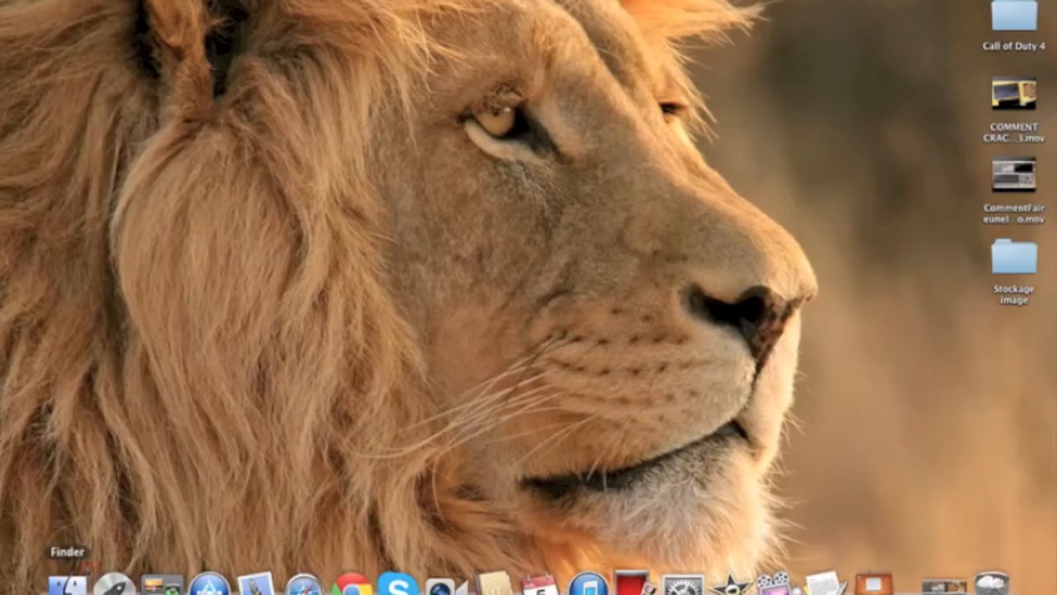
pyautogui.click(68, 583)
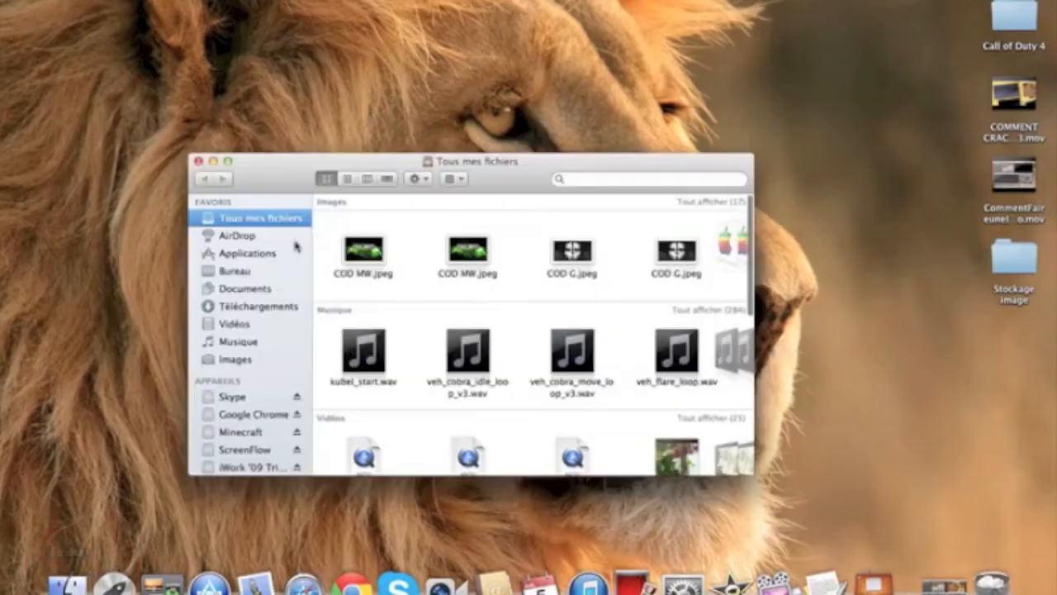
pyautogui.click(223, 323)
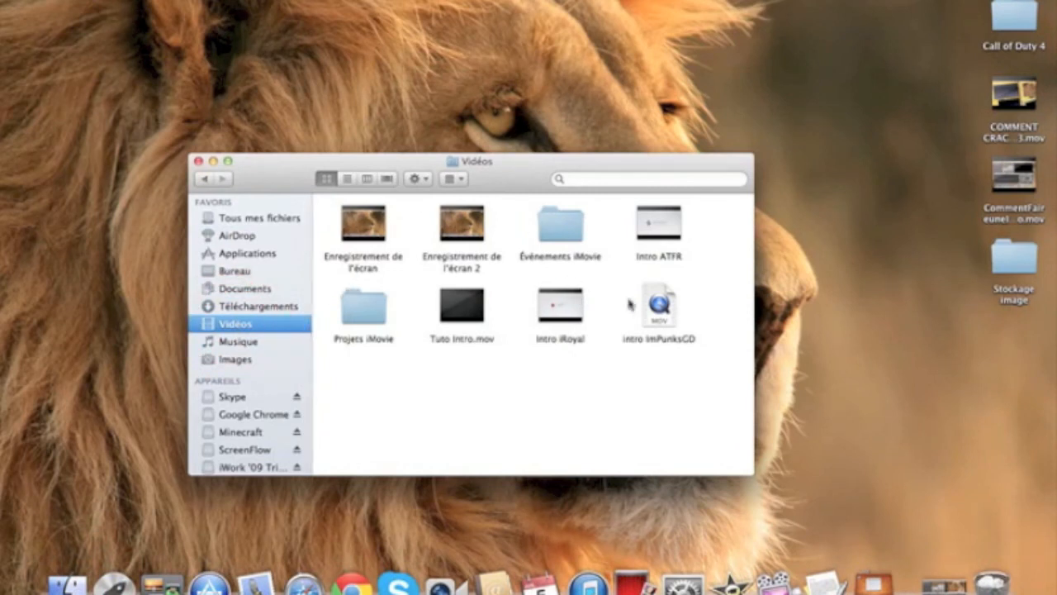
# - Rename the exported video file as "intro ImPunksHD"
pyautogui.click(650, 307)
pyautogui.press('Return')
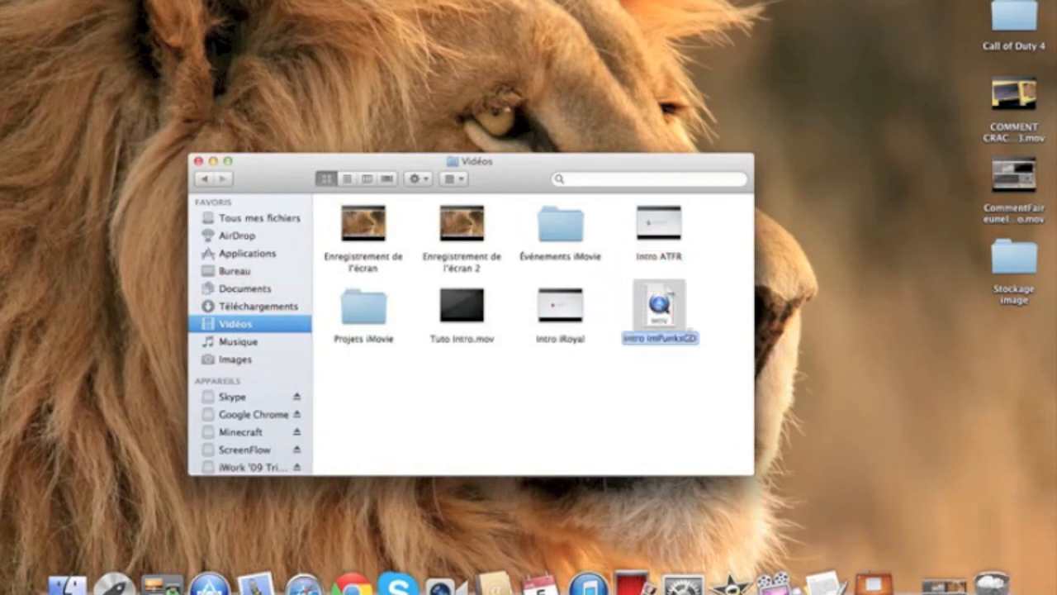
pyautogui.click(691, 339)
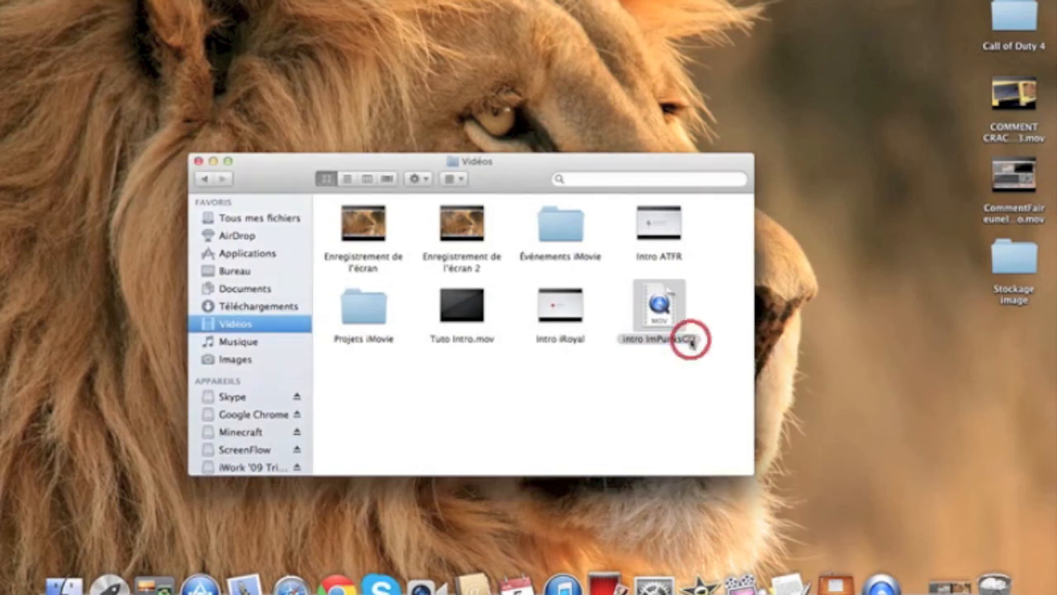
pyautogui.click(689, 338)
pyautogui.press('BackSpace')
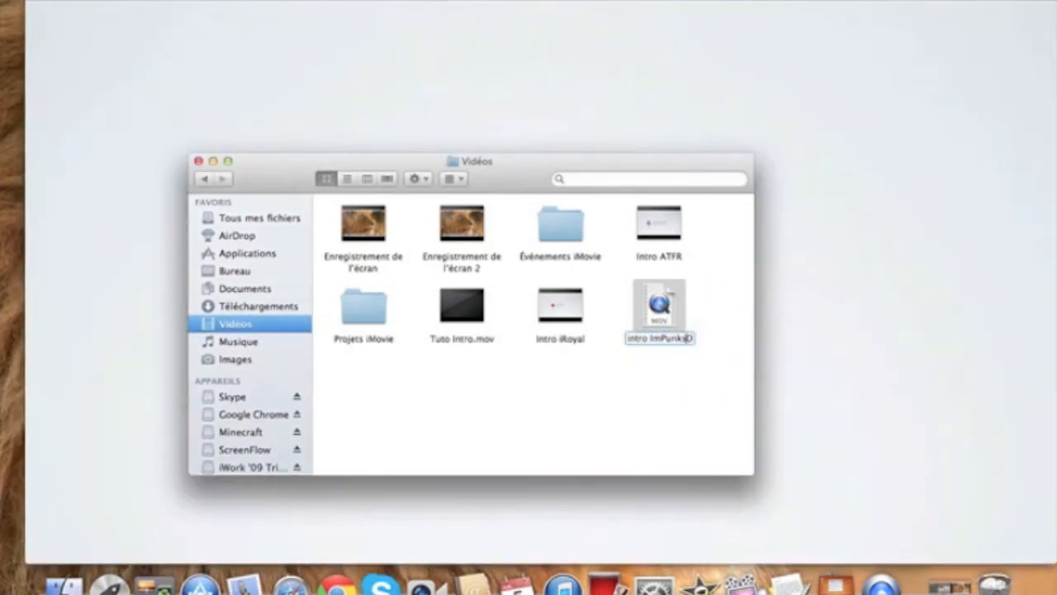
pyautogui.write('H')
pyautogui.press('Return')
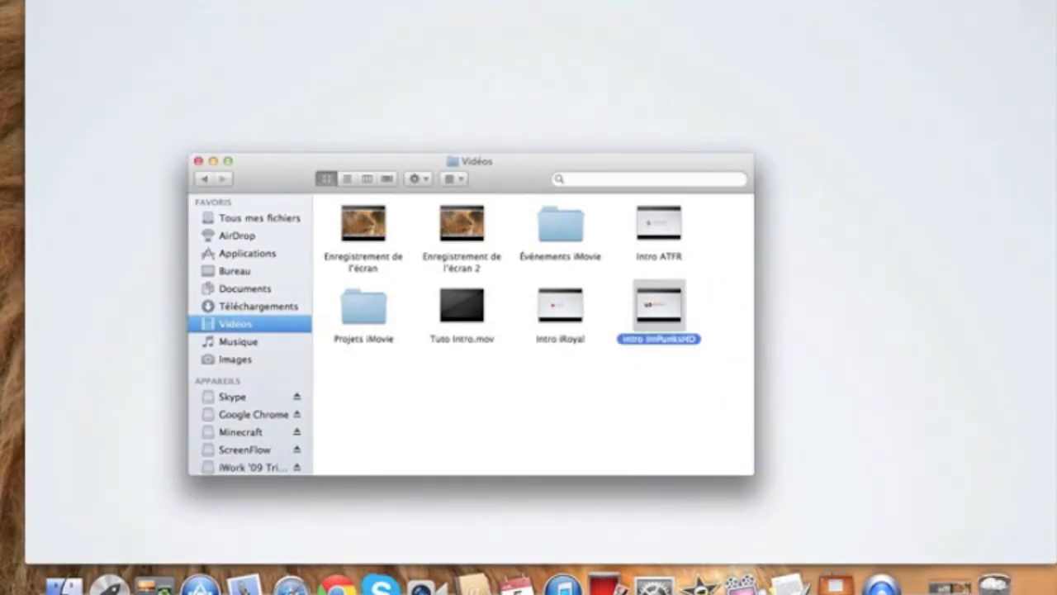
# - Close the Vidéos folder window and the open video player windows
pyautogui.click(198, 160)
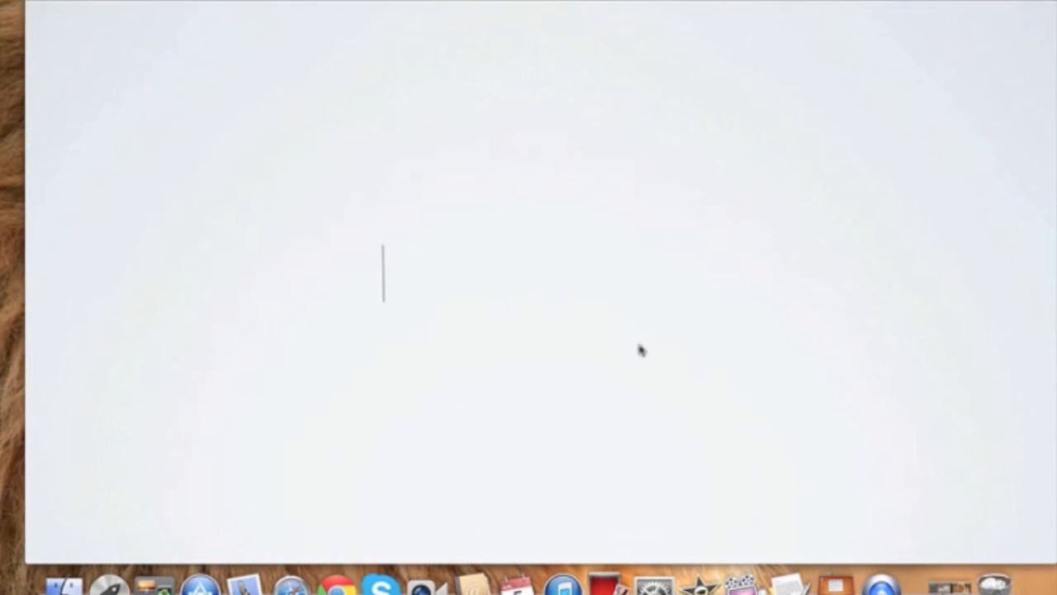
pyautogui.click(625, 291)
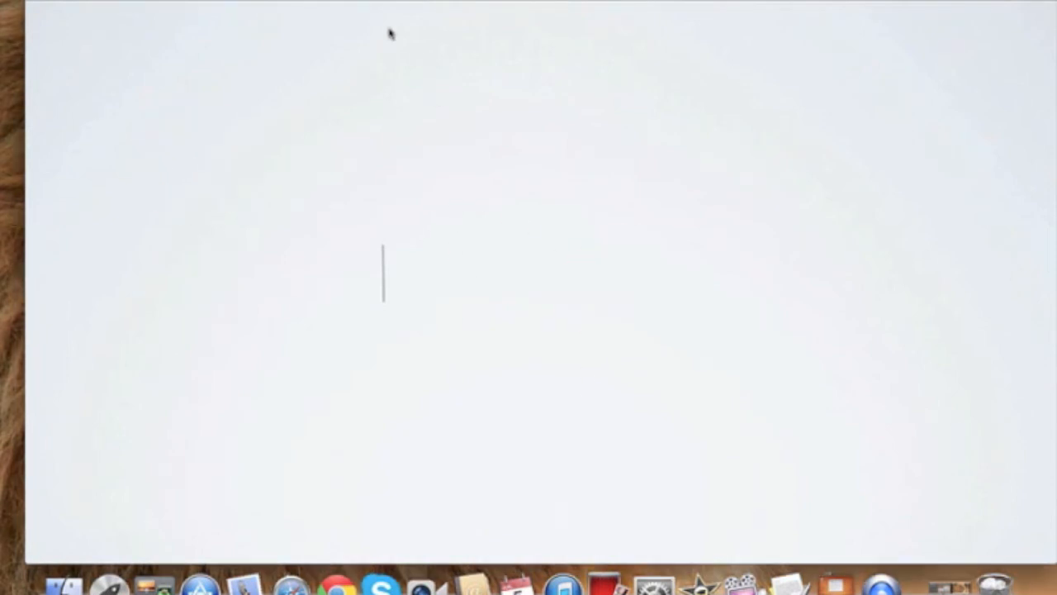
pyautogui.click(35, 3)
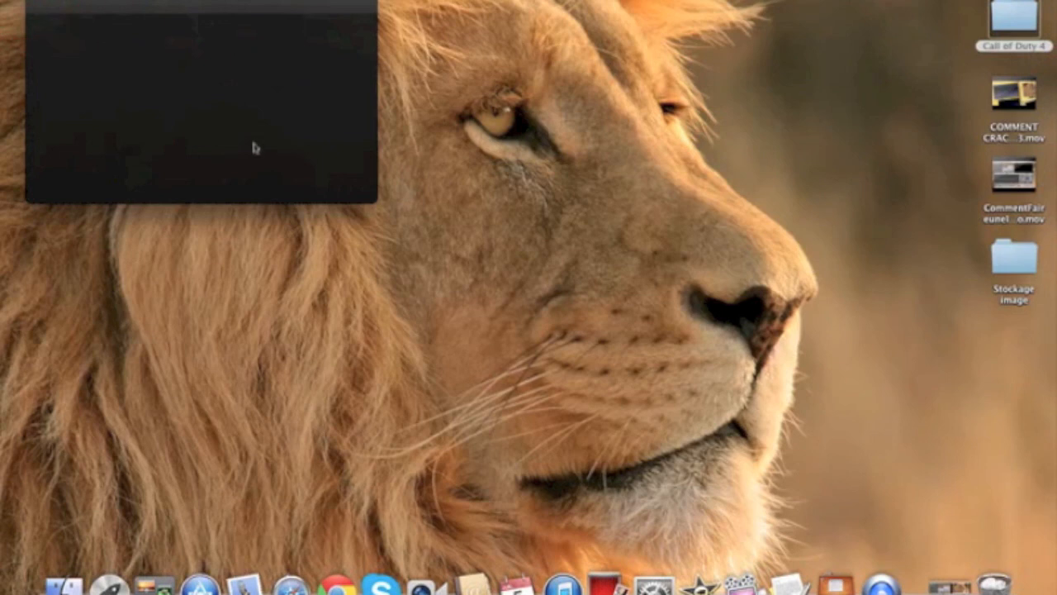
pyautogui.click(36, 5)
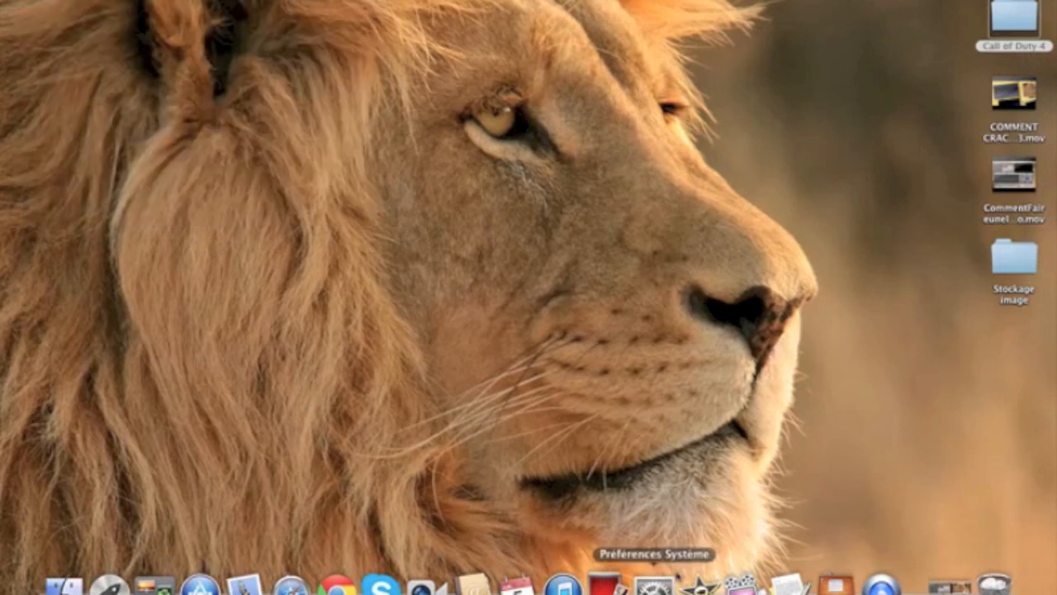
# - Find the intro ImPunksHD video under Tous mes fichiers in Finder, open it for playback and close the file window
pyautogui.click(66, 585)
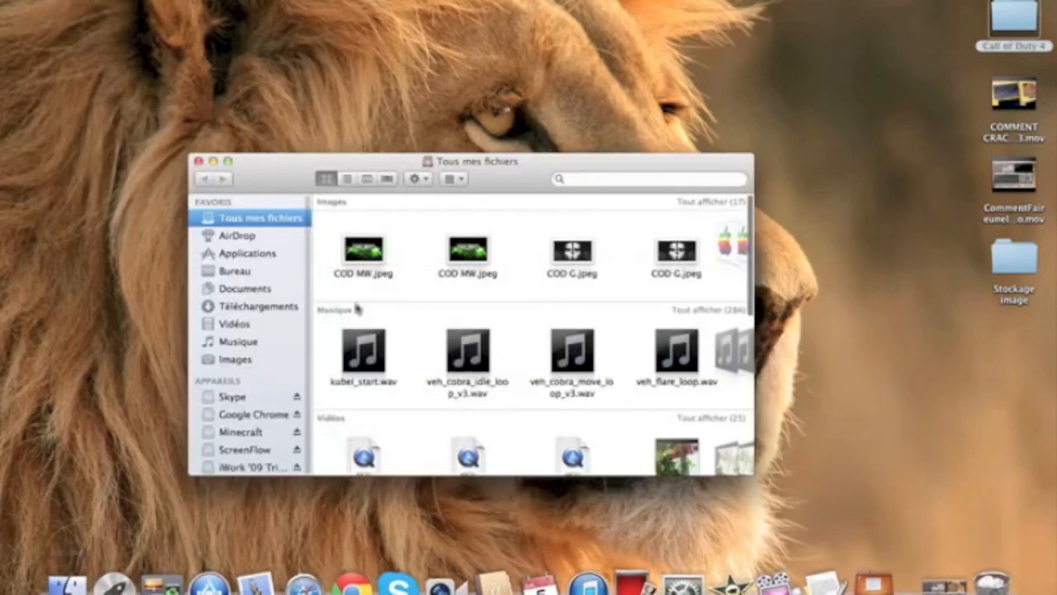
pyautogui.scroll(-3, 354, 306)
pyautogui.scroll(-1, 654, 365)
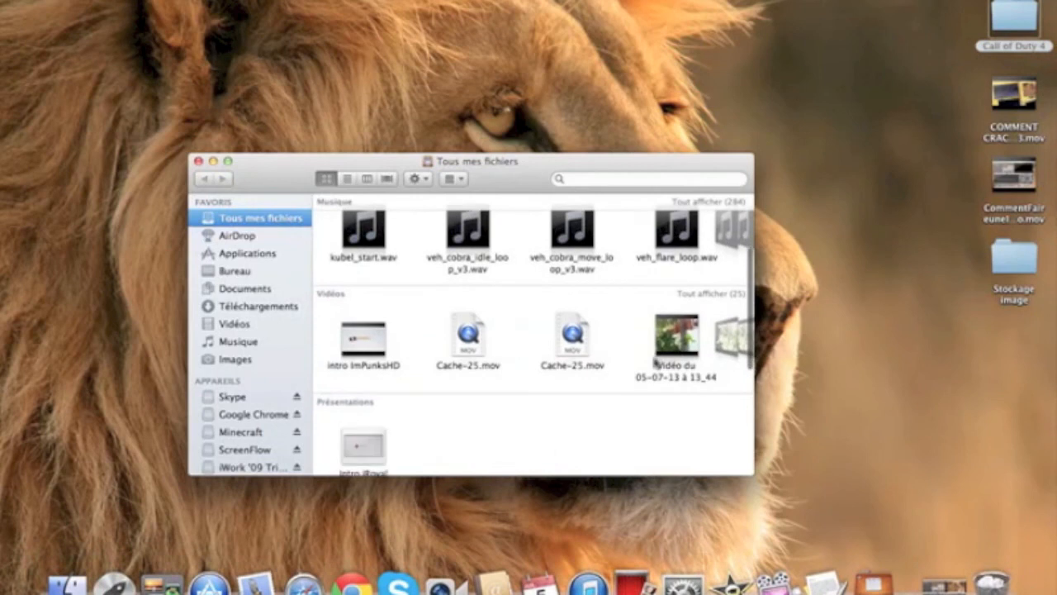
pyautogui.click(358, 338)
pyautogui.doubleClick(361, 334)
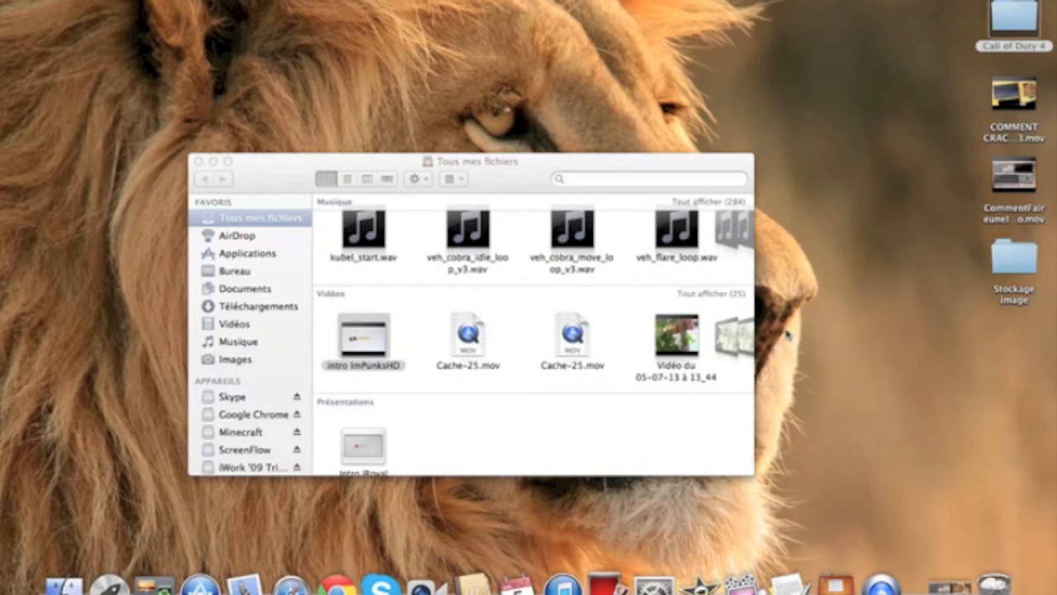
pyautogui.doubleClick(354, 338)
pyautogui.click(199, 160)
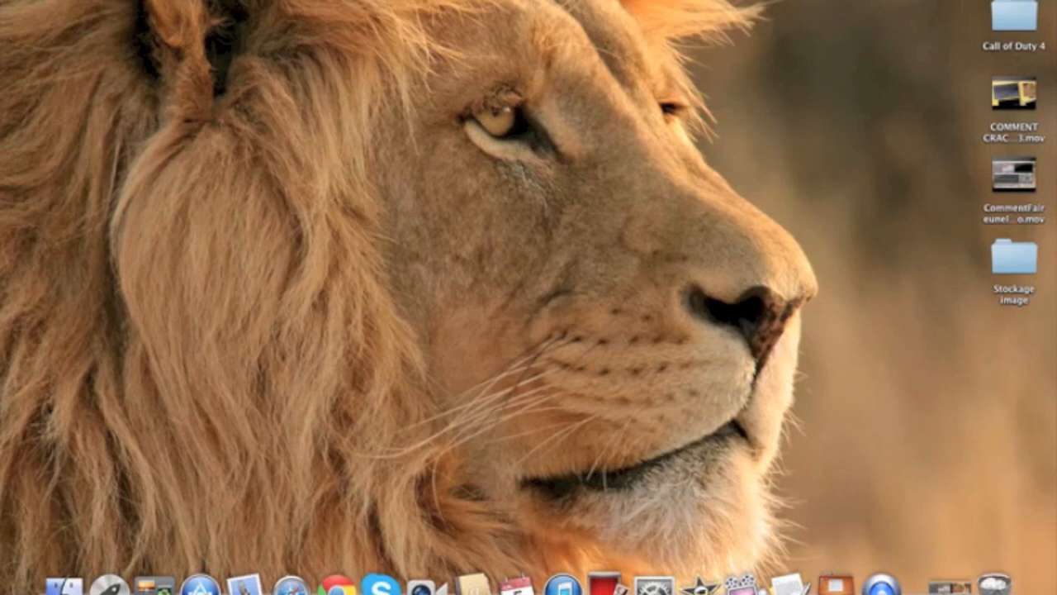
pyautogui.click(819, 1)
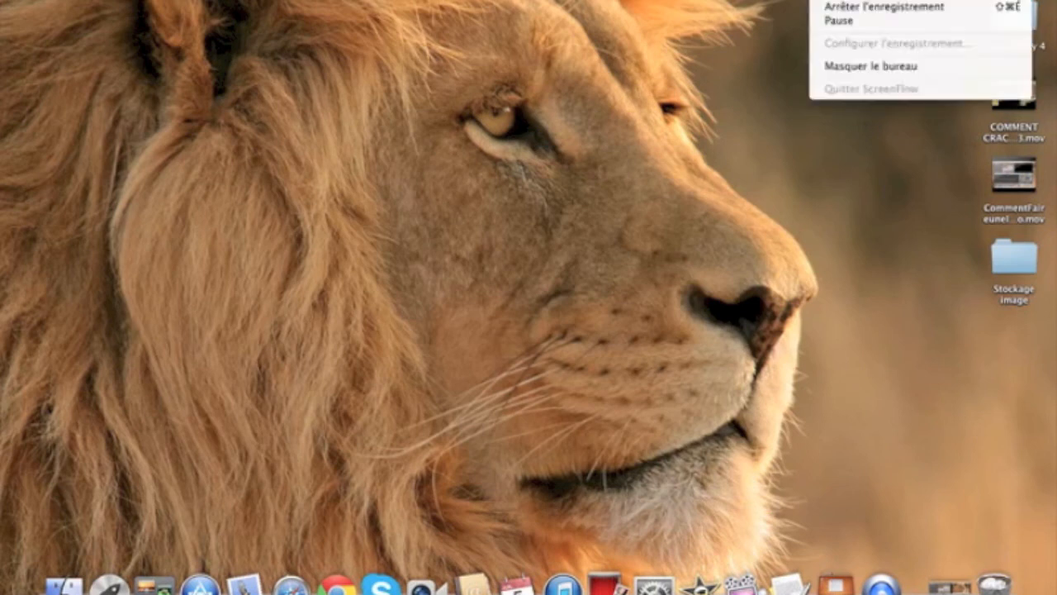
pyautogui.click(839, 20)
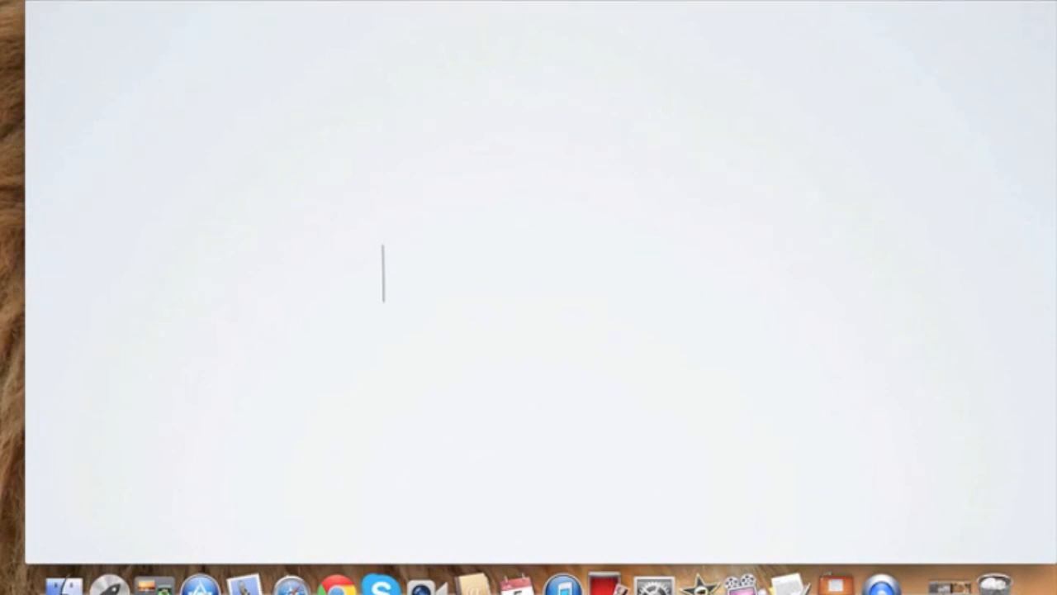
# - Close the video player window and select intro ImPunksHD in the Vidéos folder
pyautogui.click(35, 12)
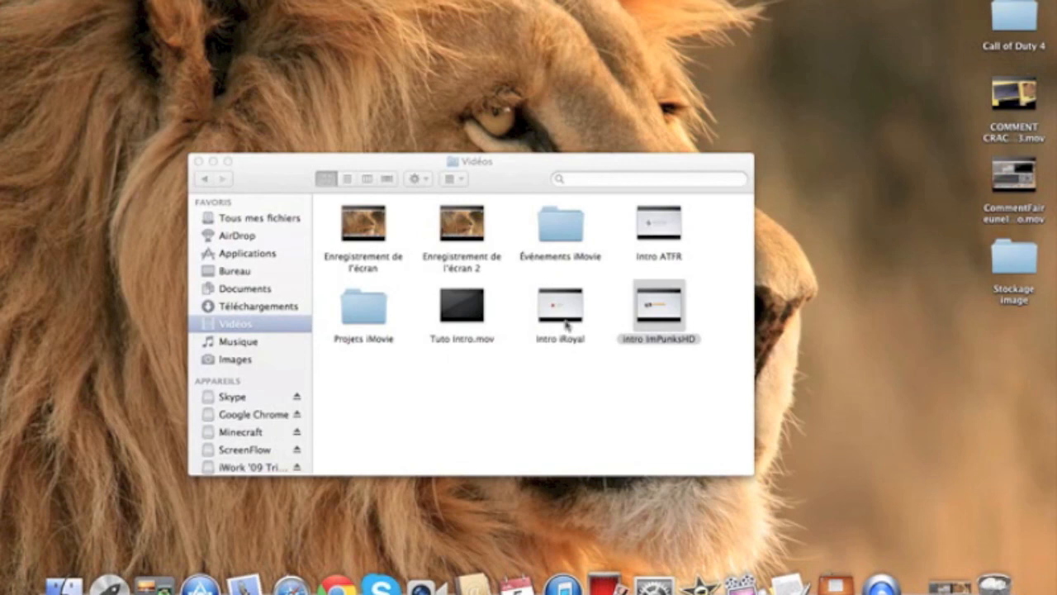
pyautogui.click(659, 306)
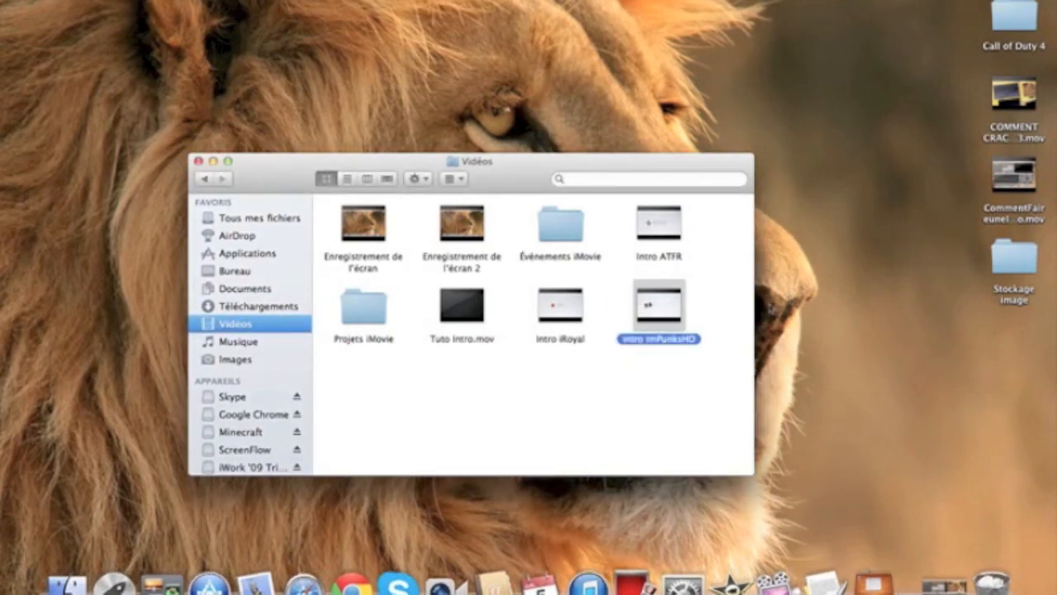
# - Close the Vidéos folder window and switch to the project library in iMovie
pyautogui.click(199, 162)
pyautogui.click(732, 583)
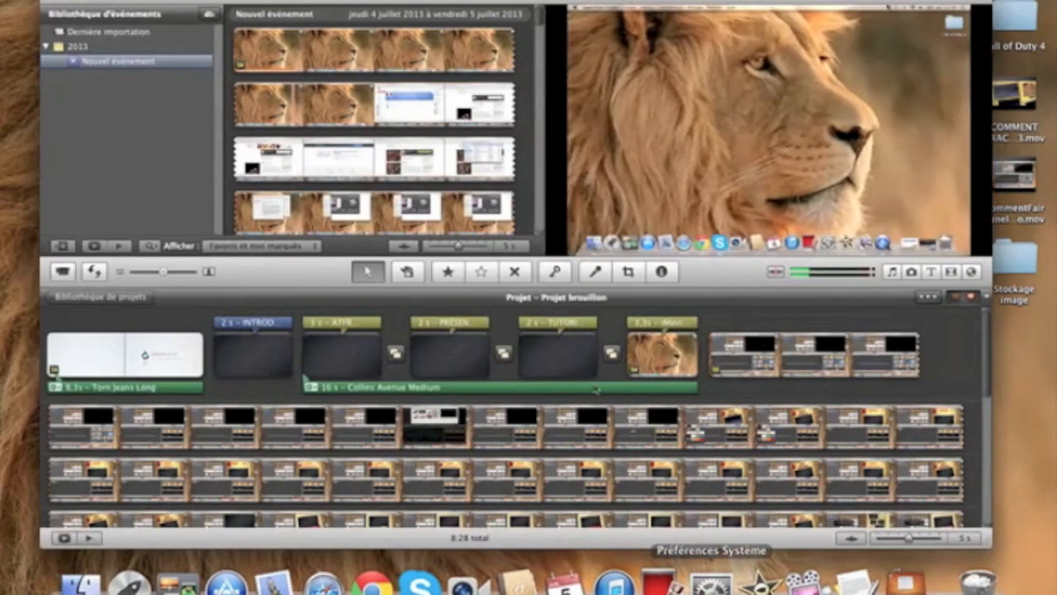
pyautogui.click(76, 296)
# - Create a new project named "Projet vite ait" in the project library
pyautogui.click(105, 436)
pyautogui.rightClick(104, 437)
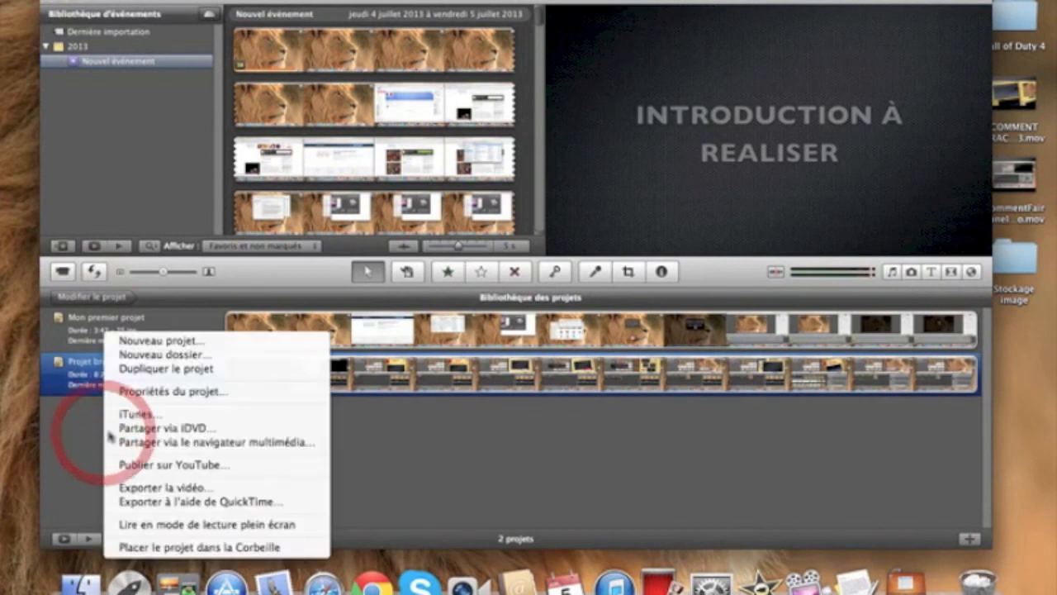
pyautogui.click(144, 340)
pyautogui.write('Projet vite fait')
pyautogui.press('Return')
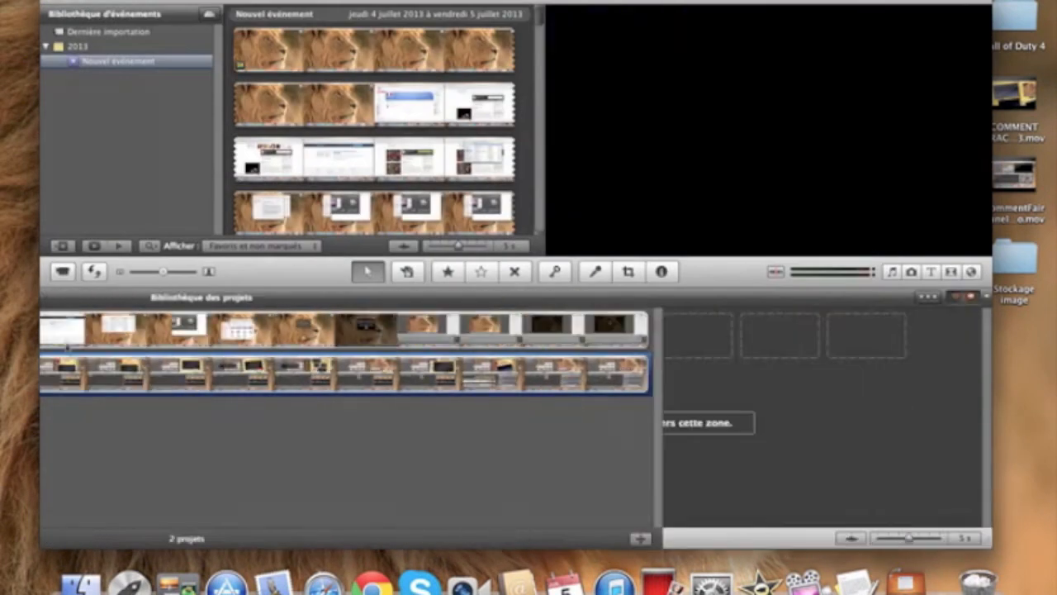
# - Import the film intro ImPunksHD from the Vidéos folder into the existing event Nouvel événement
pyautogui.click(157, 8)
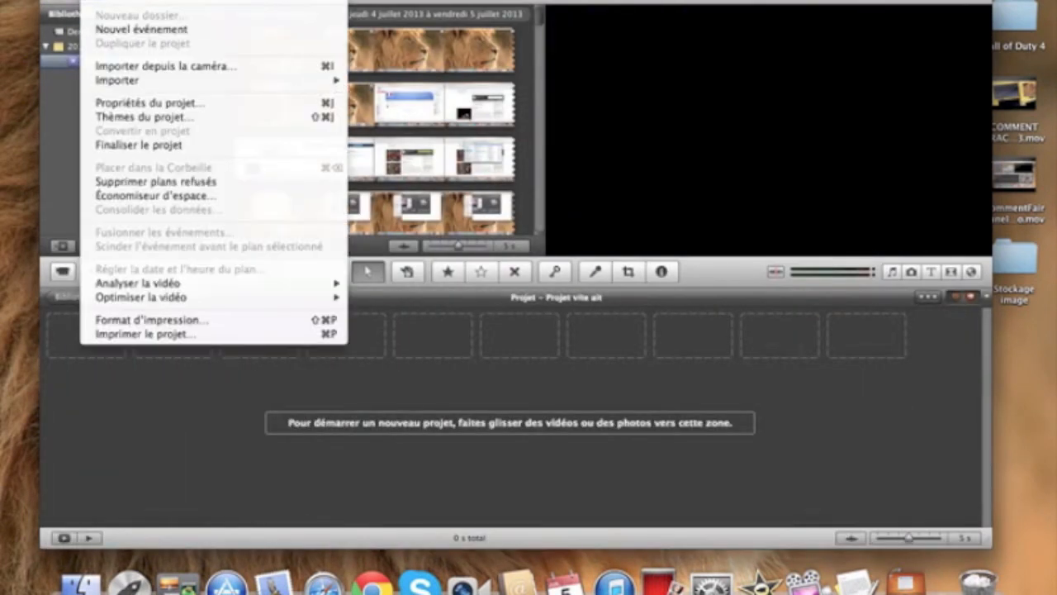
pyautogui.moveTo(314, 80)
pyautogui.click(366, 79)
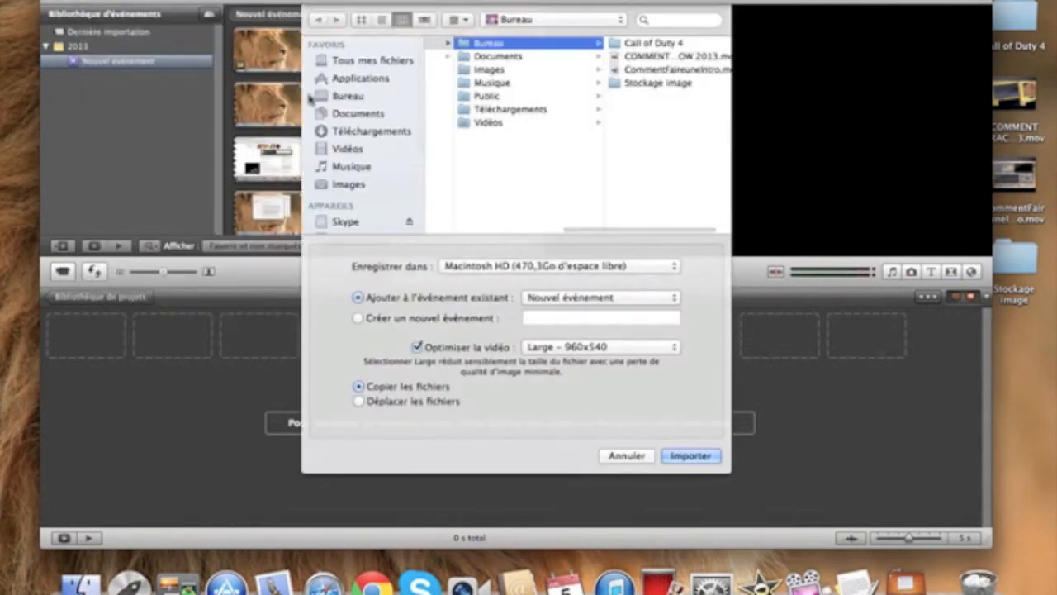
pyautogui.click(341, 151)
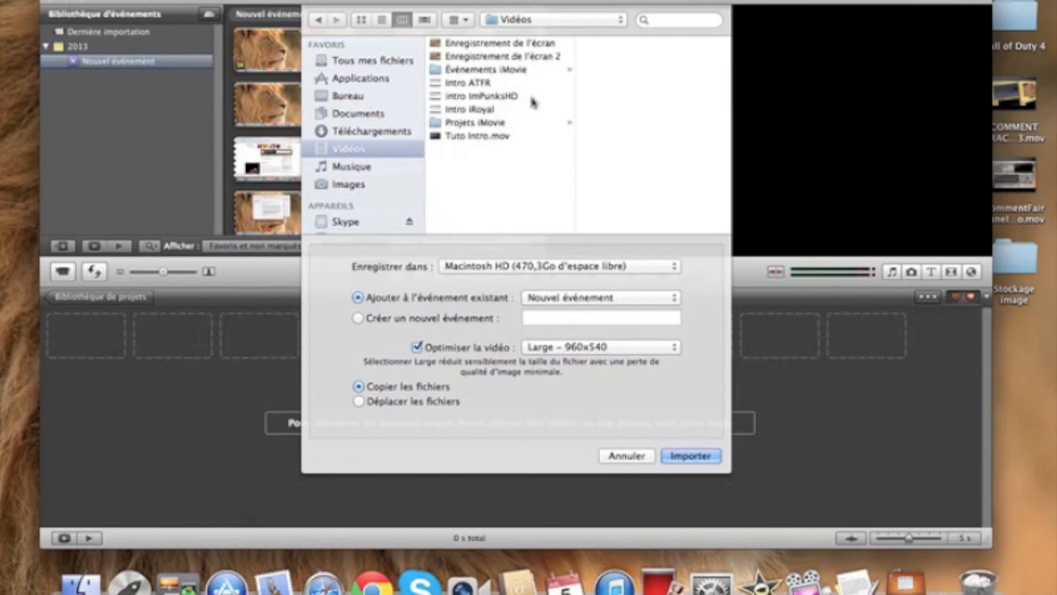
pyautogui.doubleClick(487, 97)
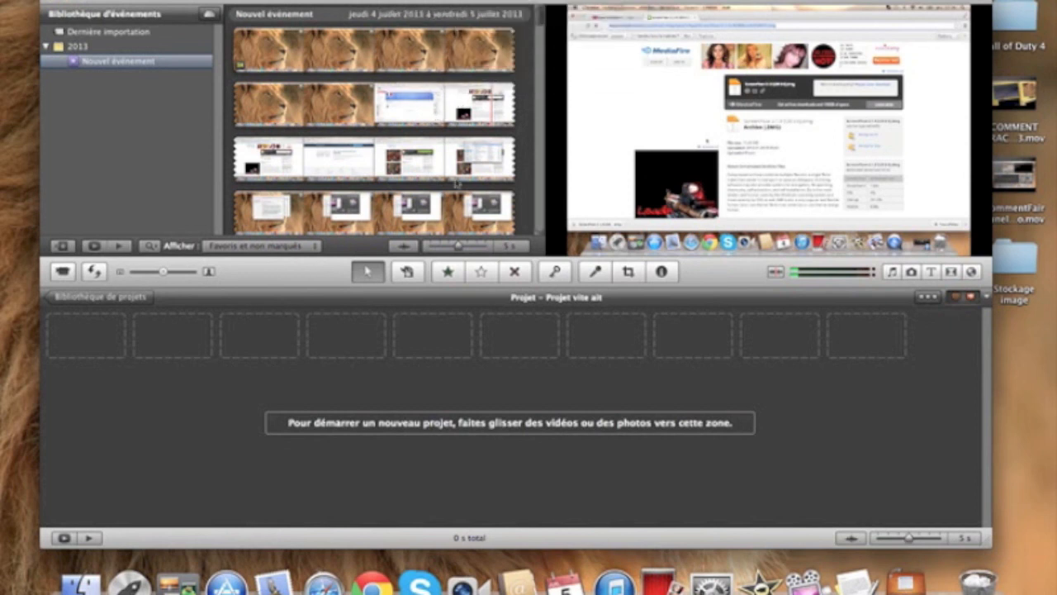
# - Repeat the film import from the Vidéos folder with Nouvel événement as the target event
pyautogui.click(98, 2)
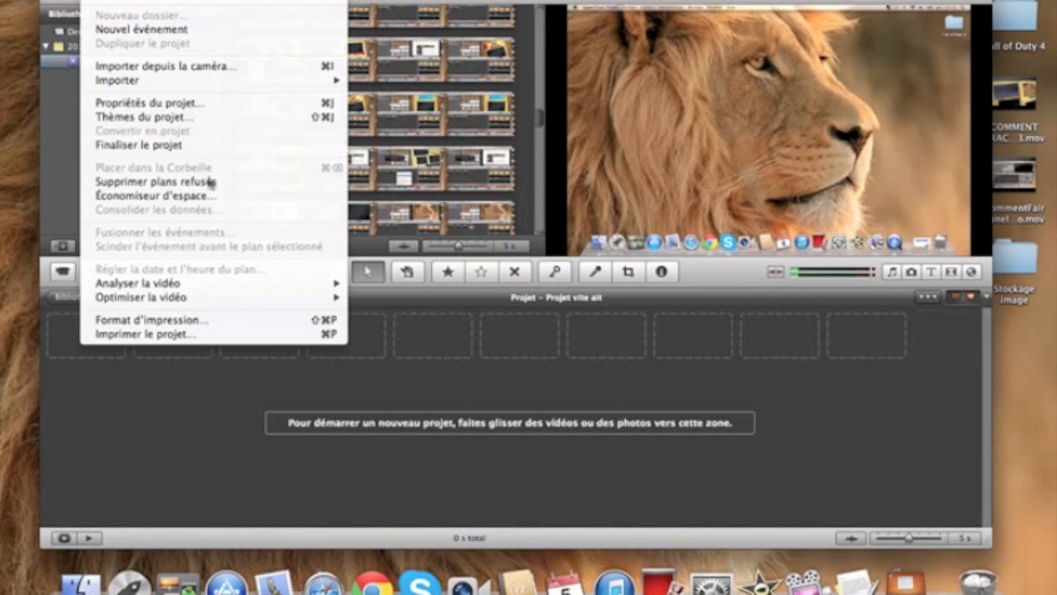
pyautogui.moveTo(306, 84)
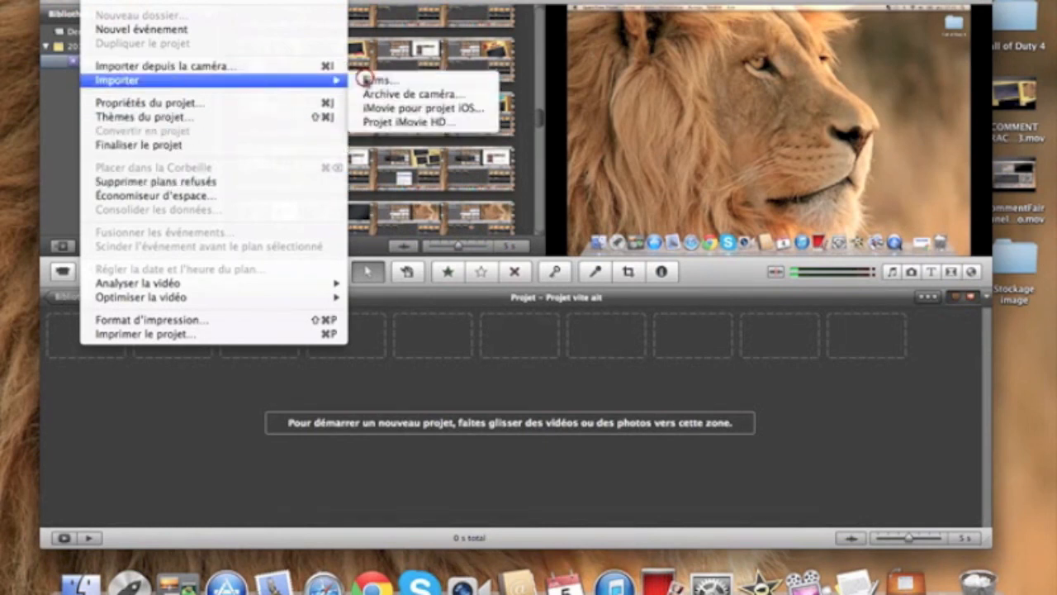
pyautogui.click(365, 80)
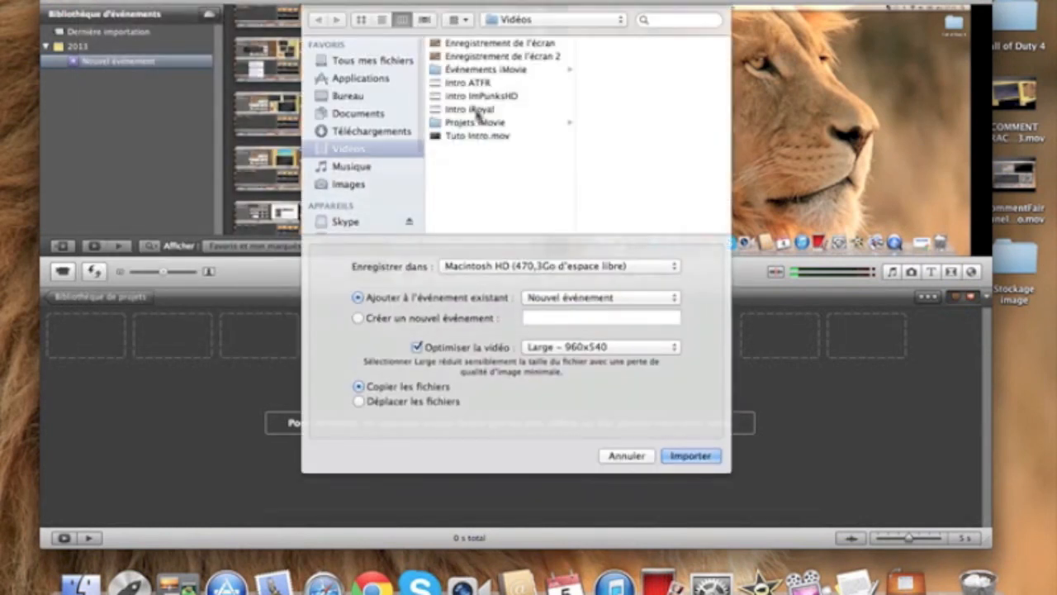
pyautogui.doubleClick(477, 109)
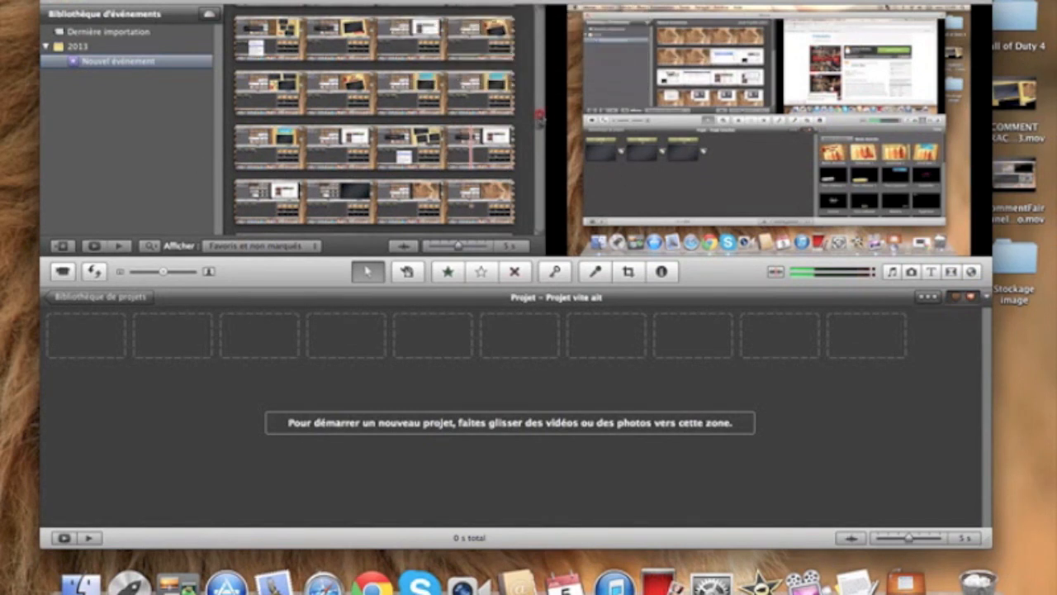
# - Add the imported ImPunksHD intro clip from the event library to the empty project
pyautogui.moveTo(277, 198); pyautogui.dragTo(86, 331)
pyautogui.click(632, 207)
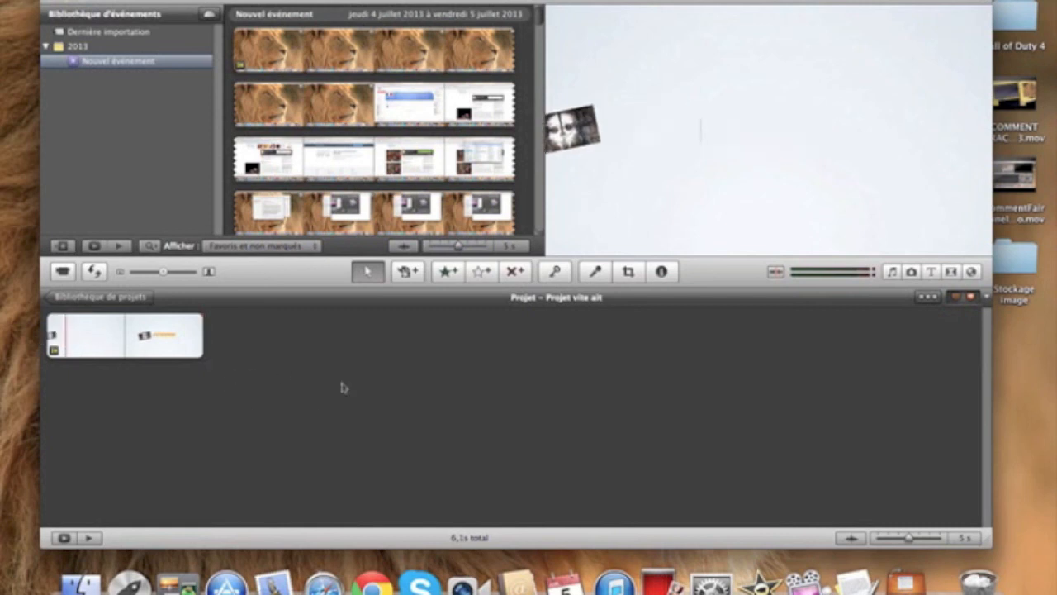
pyautogui.click(809, 2)
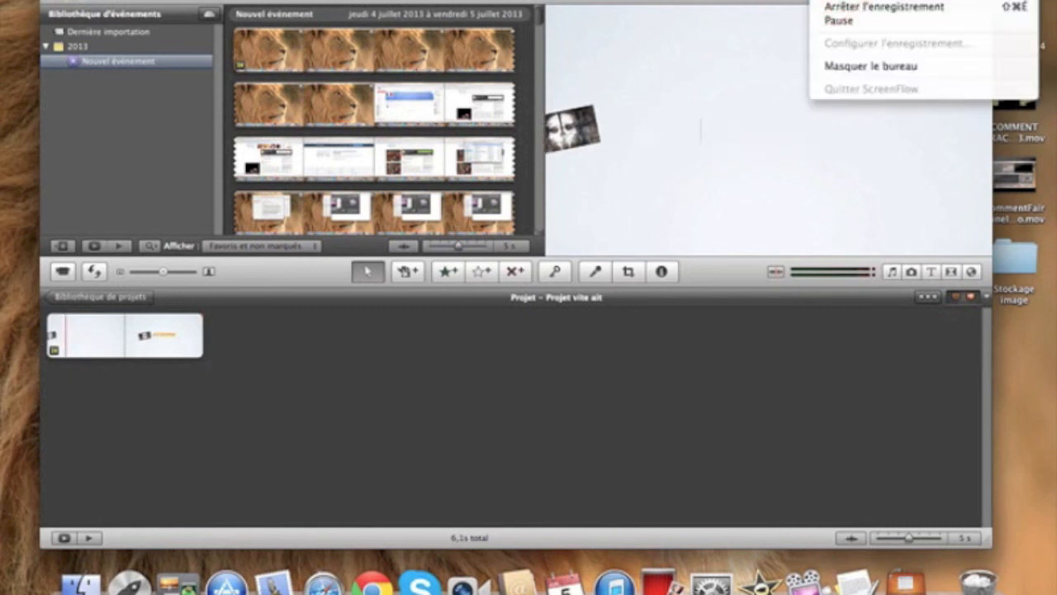
pyautogui.click(809, 1)
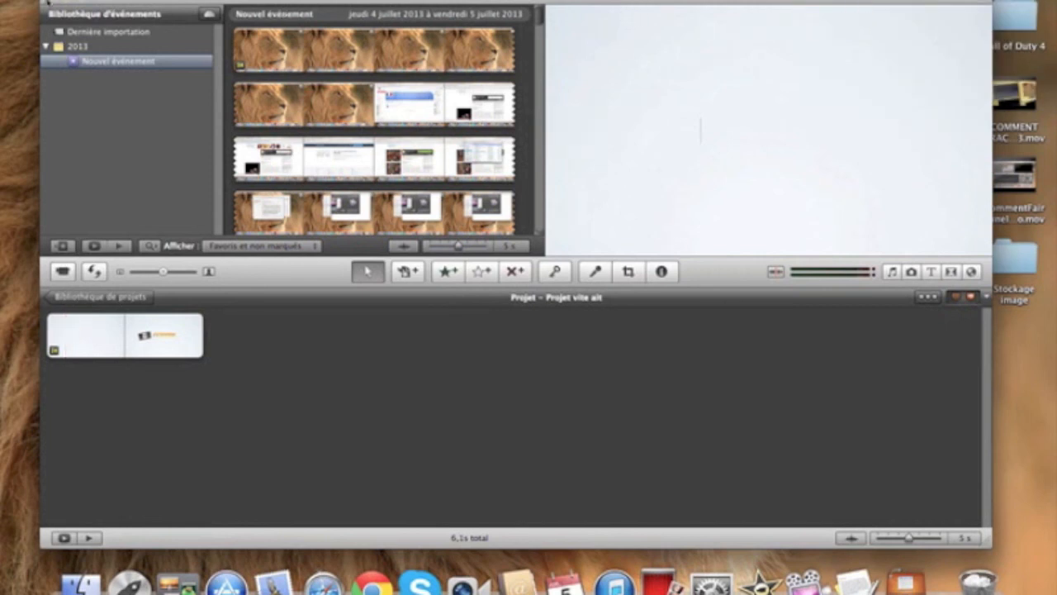